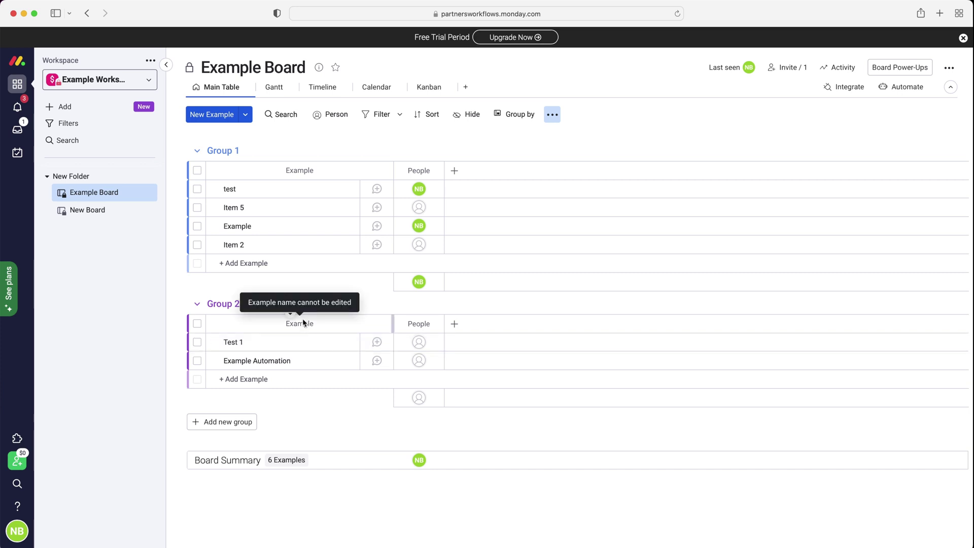
- Find the Dependency column by searching for "dep" in the Column Center and add it to Example Board
left_click(454, 172)
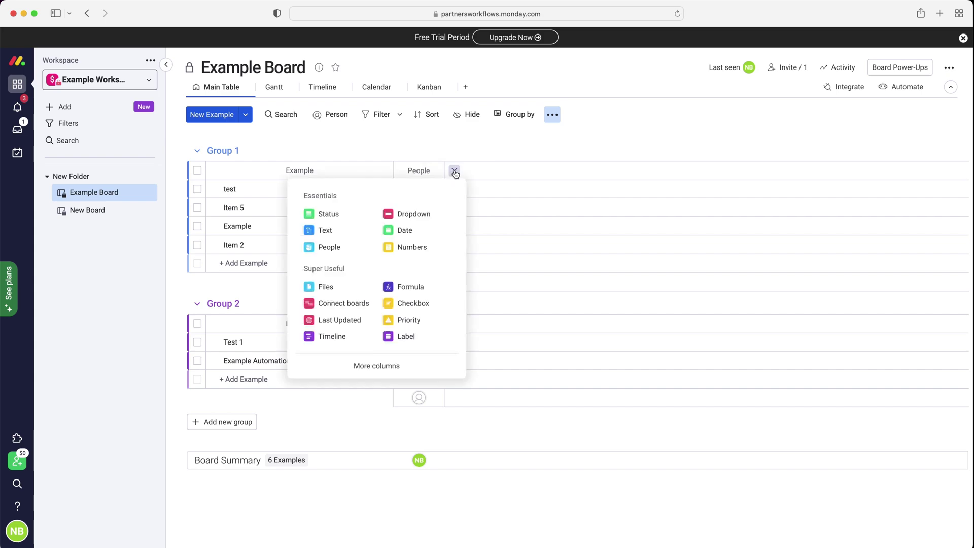
left_click(386, 365)
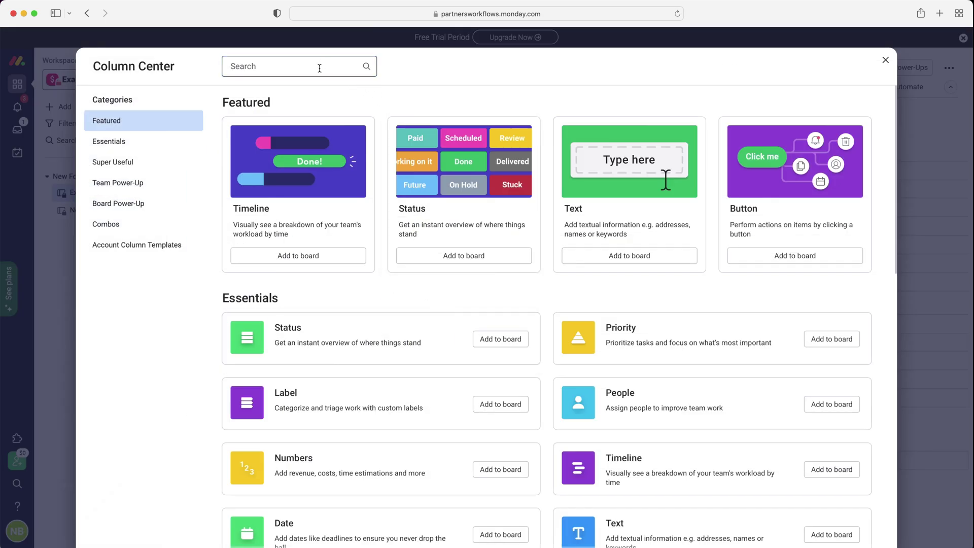
type("dep")
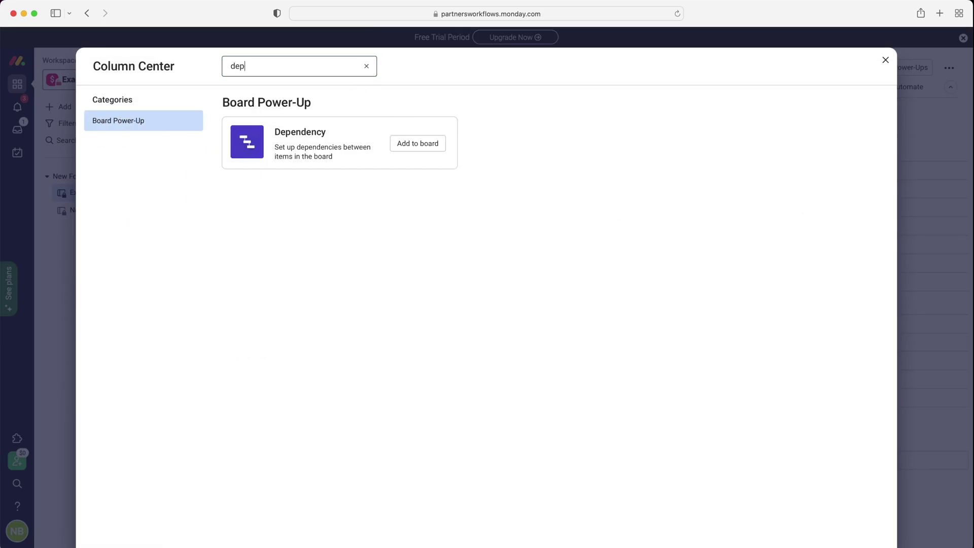
left_click(399, 145)
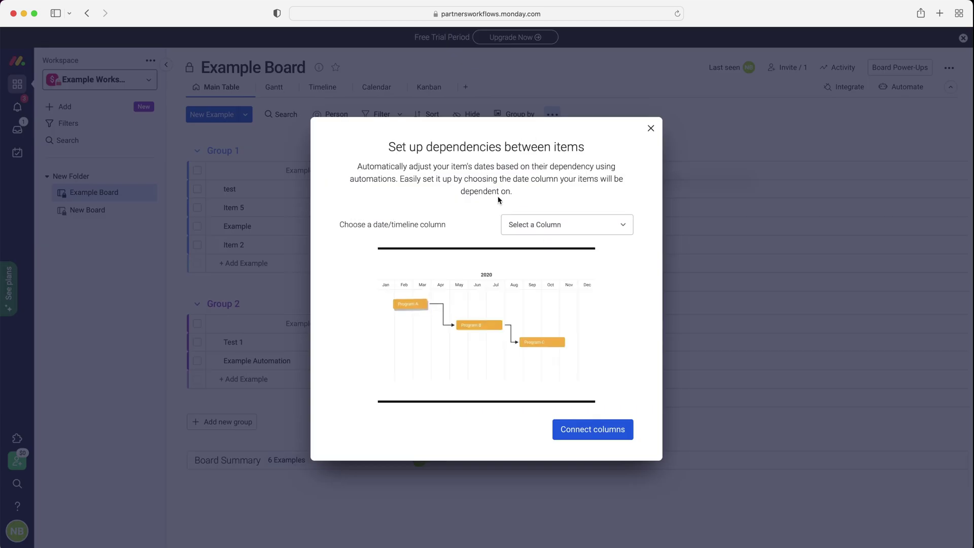
- Connect the dependency to a newly created Date column and place the Date column before Dependent On
left_click(603, 225)
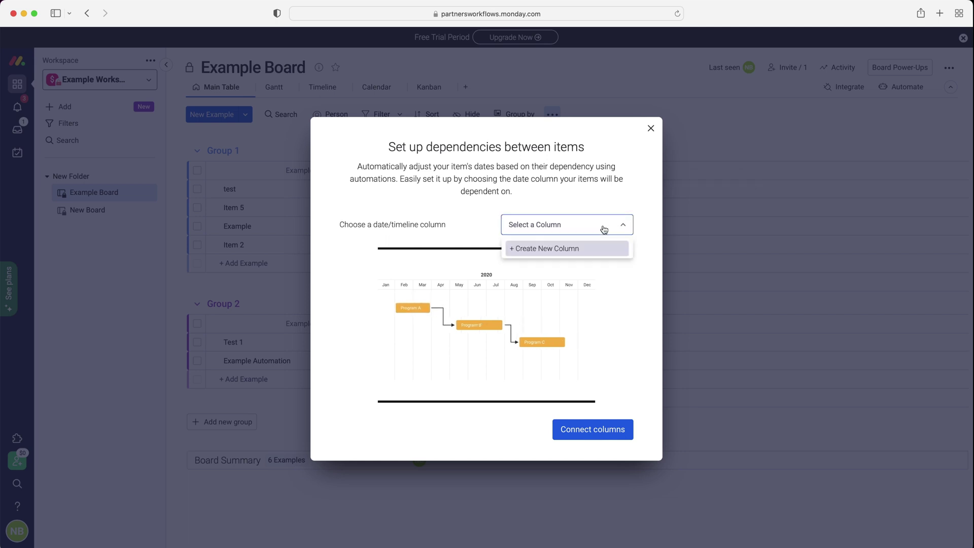
left_click(548, 249)
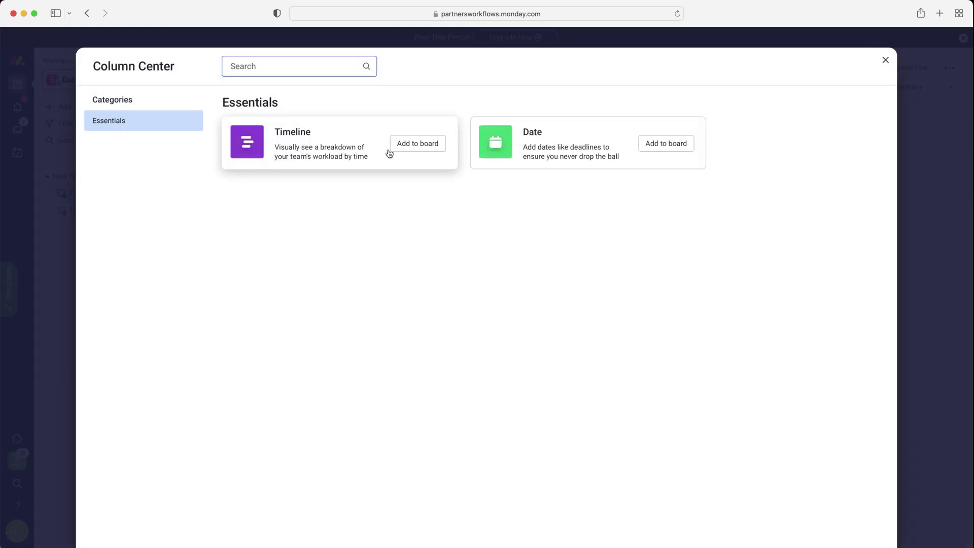
left_click(663, 143)
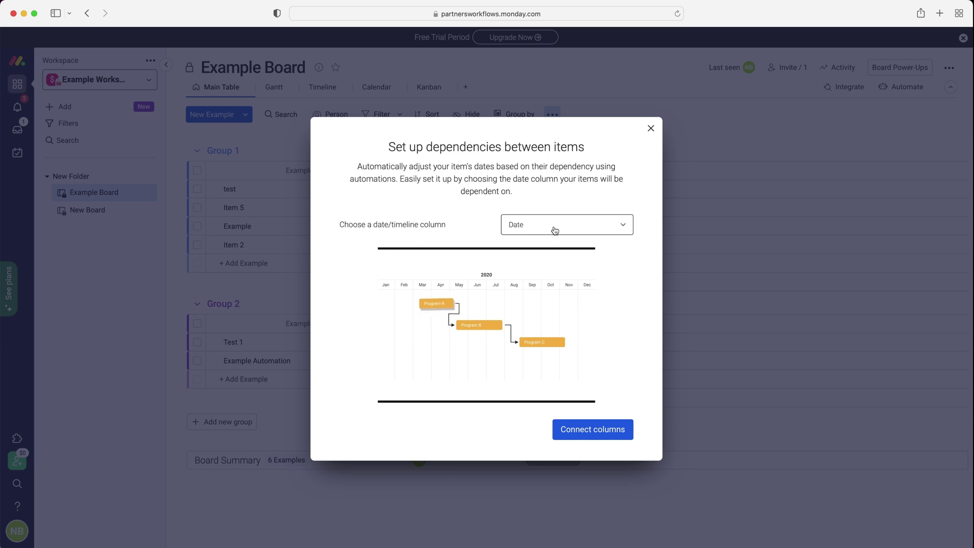
left_click(583, 428)
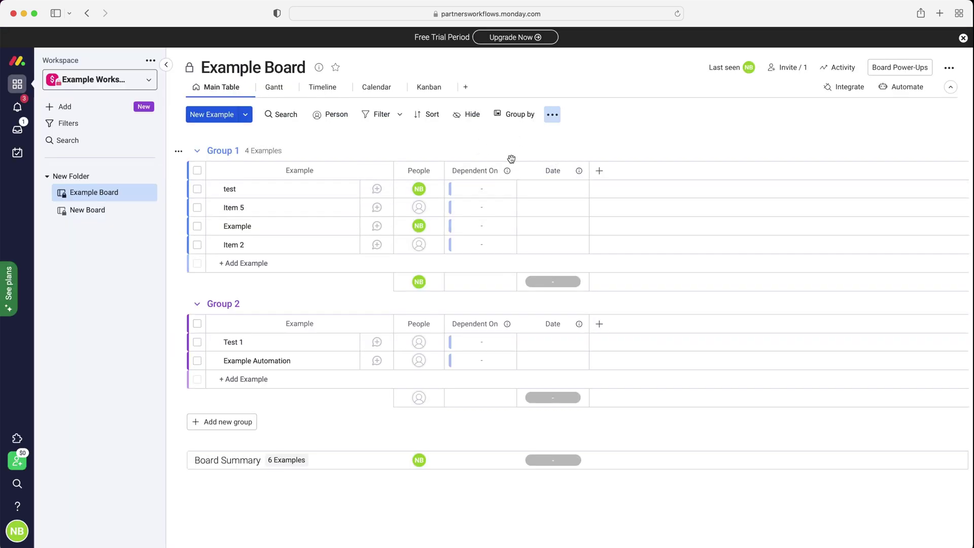
left_click_drag(511, 171, 481, 170)
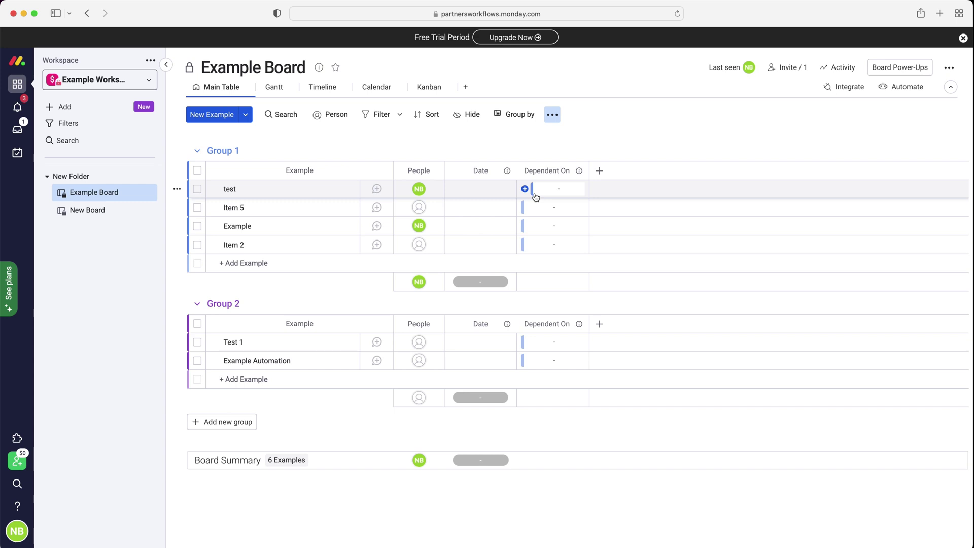
- Set the date of test in Group 1 to May 18, 2022 and of Test 1 in Group 2 to May 25, 2022
left_click(476, 190)
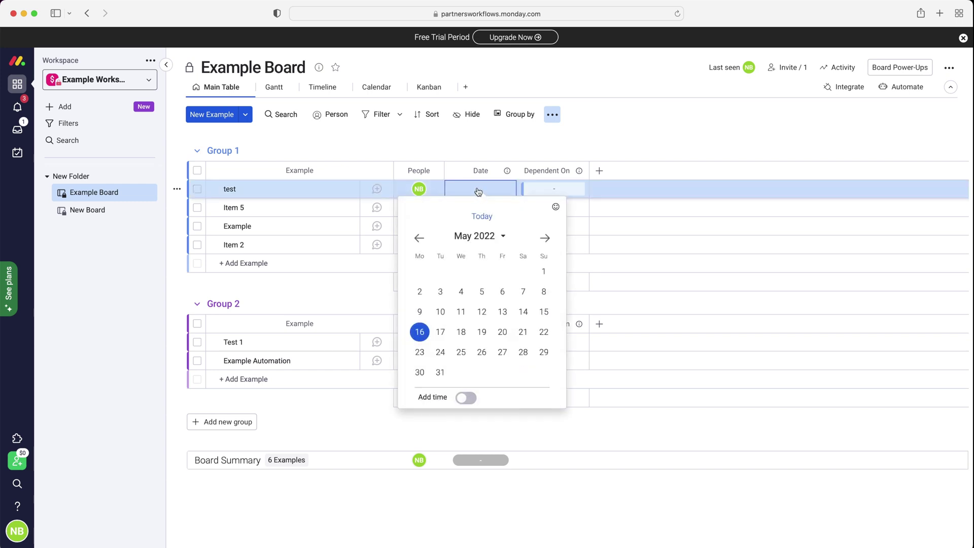
left_click(461, 332)
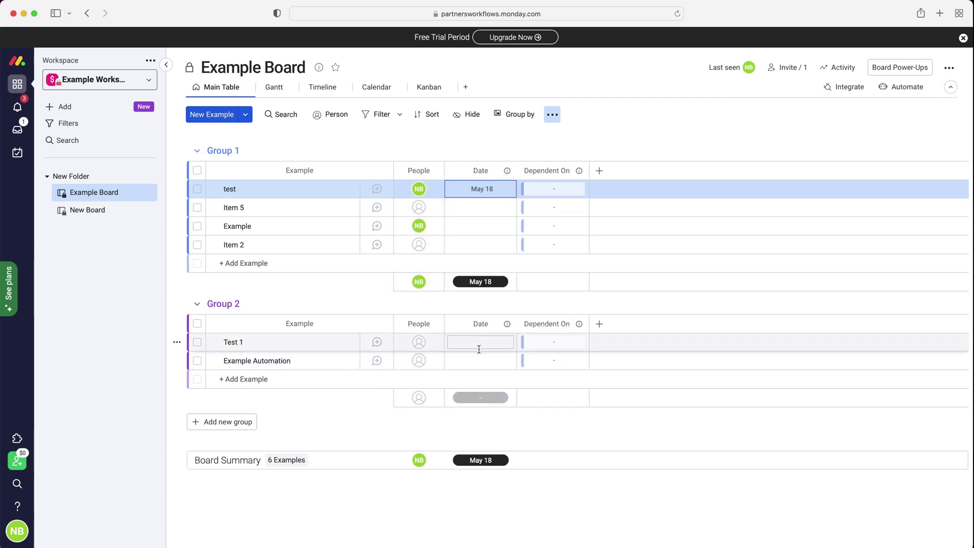
left_click(480, 344)
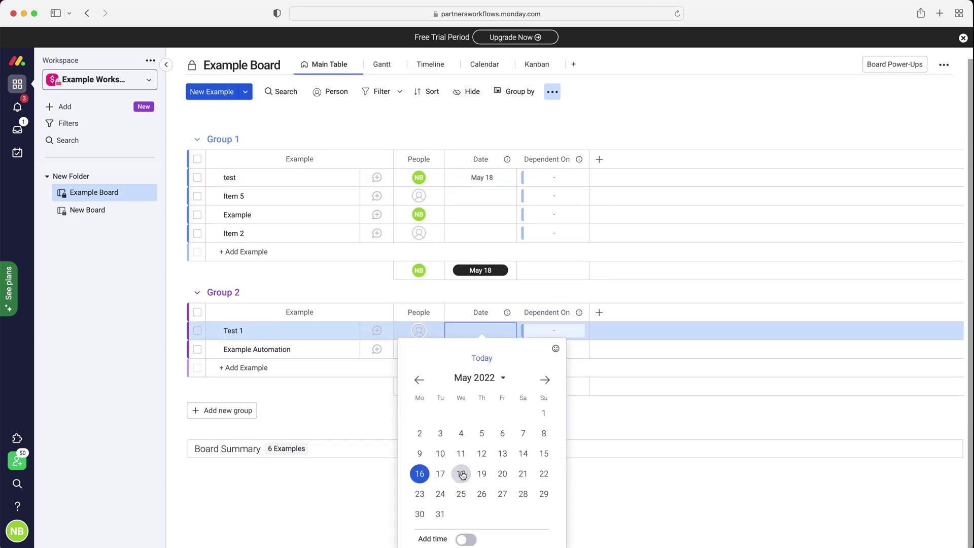
left_click(460, 494)
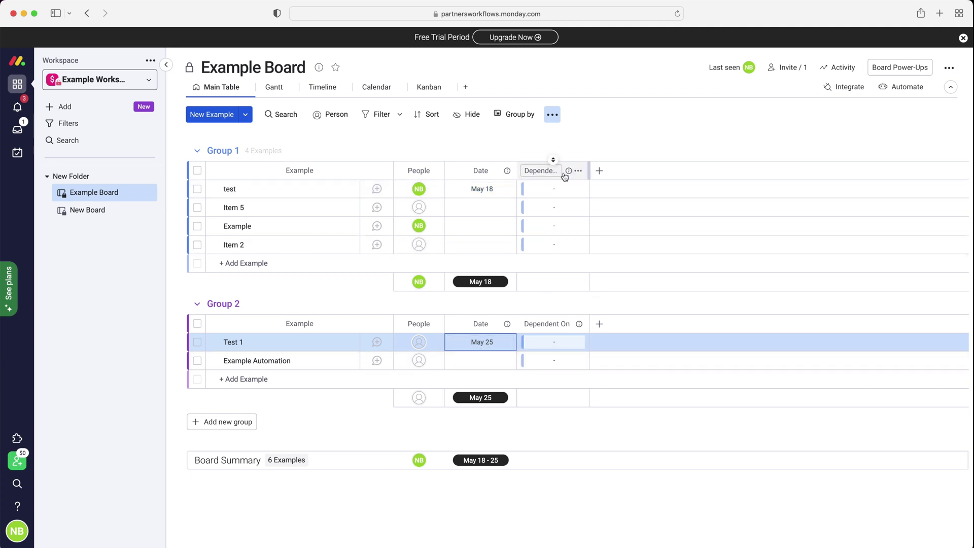
- Make Test 1 in Group 2 dependent on the item test from Group 1
left_click(550, 345)
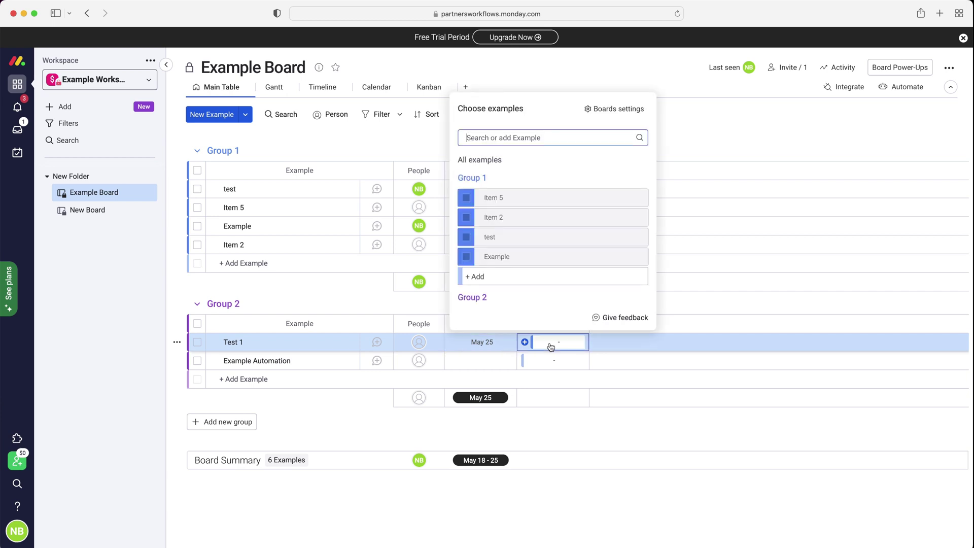
scroll(514, 198, "down", 2)
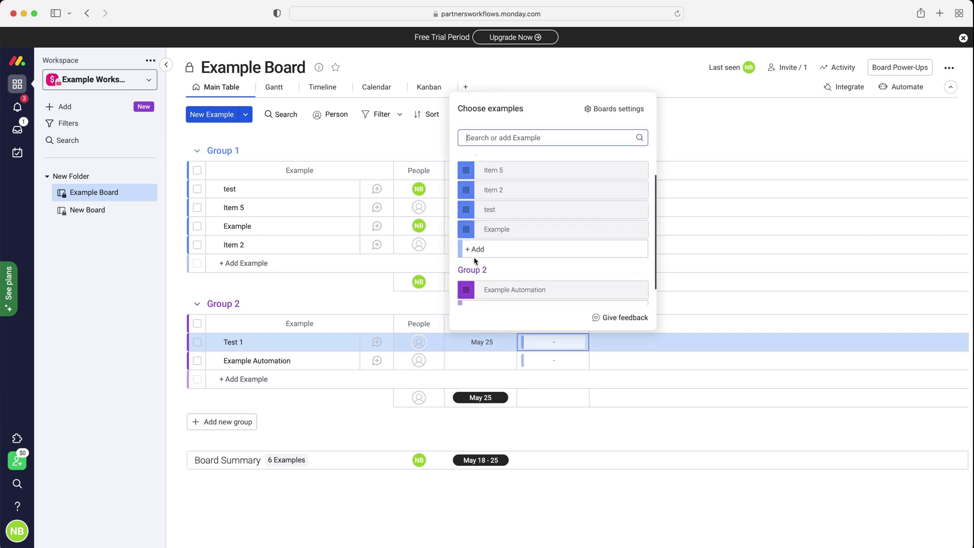
scroll(474, 256, "up", 2)
scroll(495, 226, "down", 2)
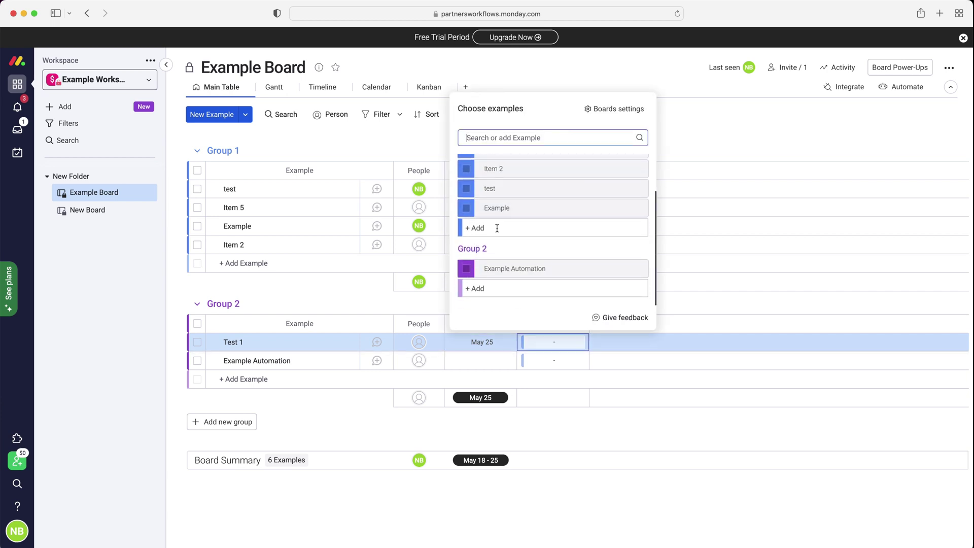
scroll(494, 226, "up", 2)
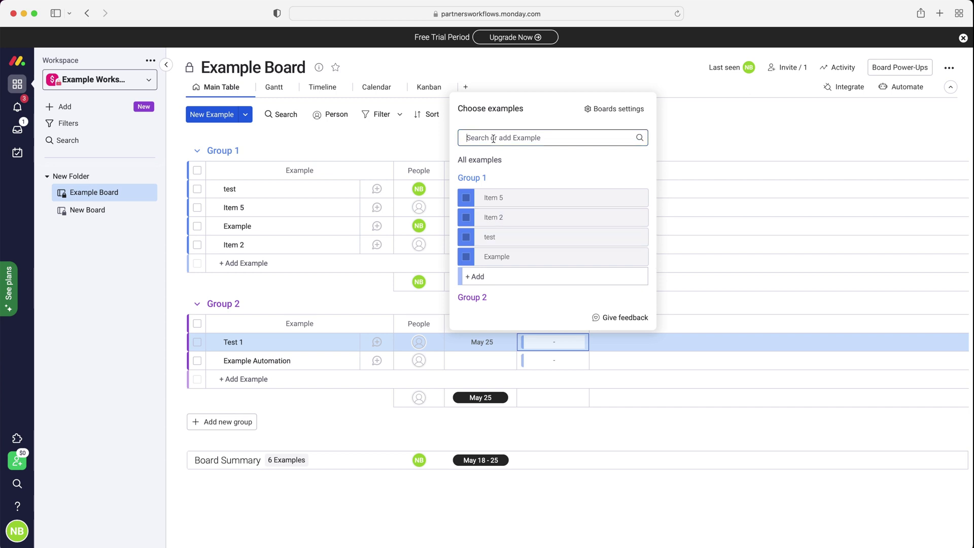
left_click(466, 238)
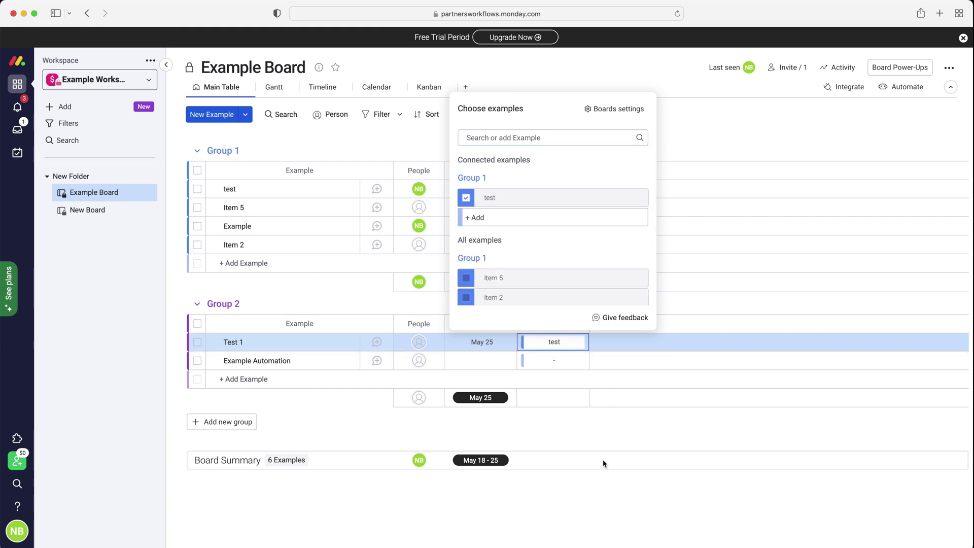
left_click(581, 442)
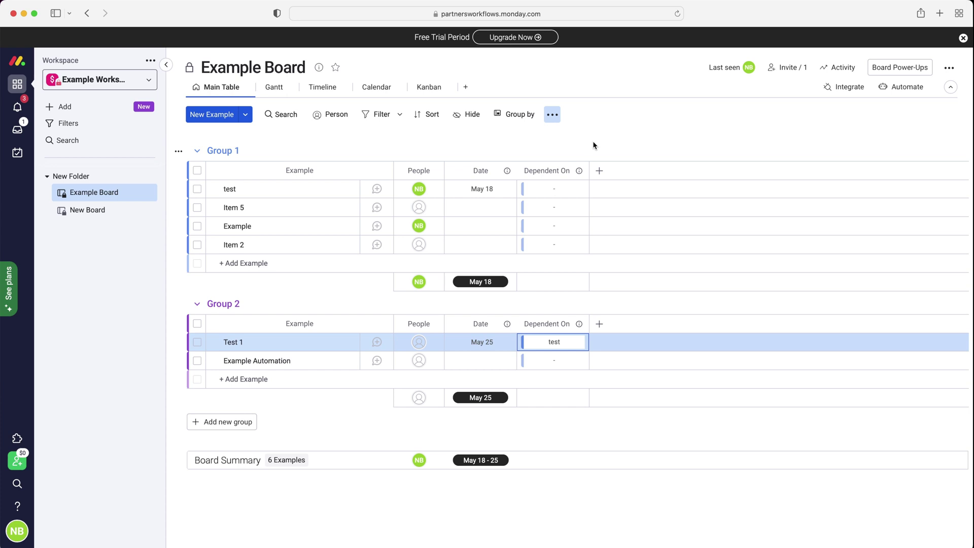
- Choose the Dependencies automation that adjusts an item's date to reflect changes in the date of its dependency item
left_click(895, 90)
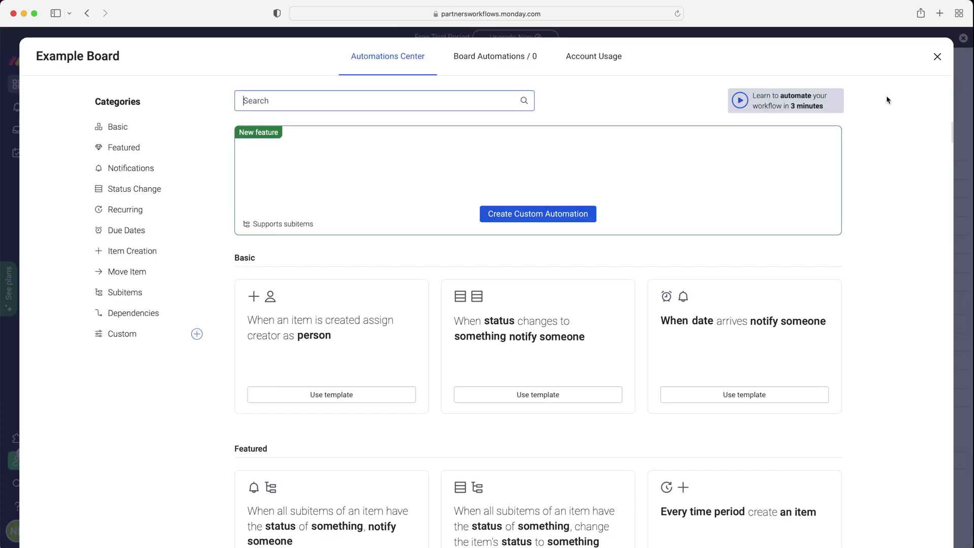
left_click(135, 316)
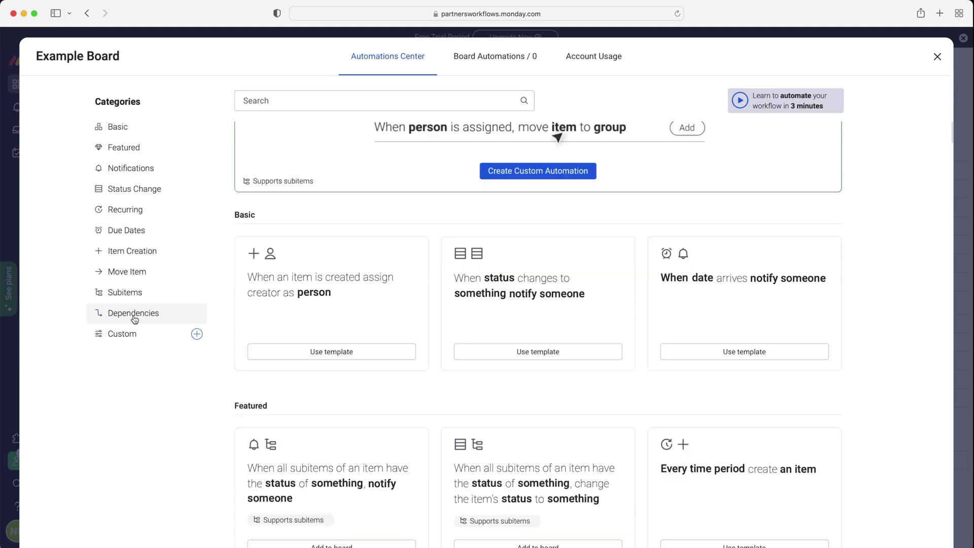
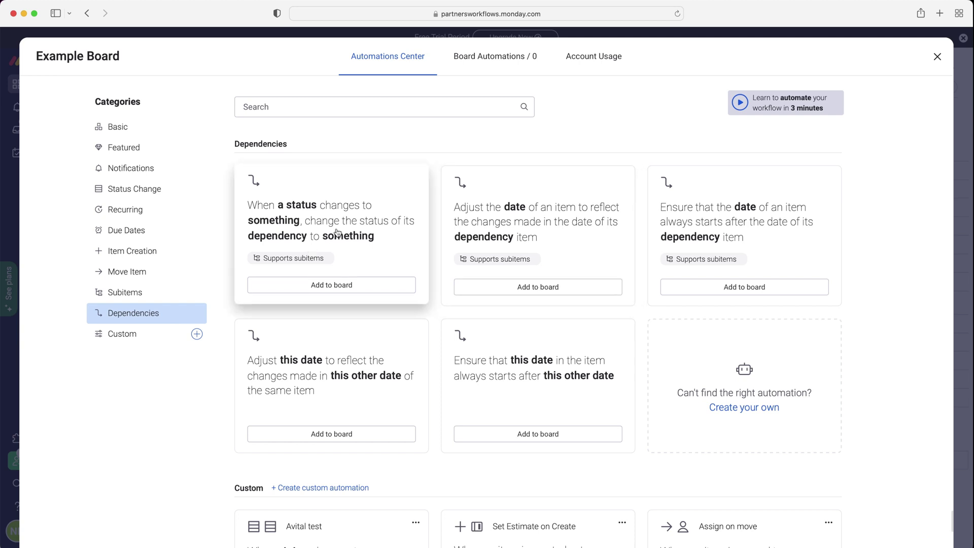
left_click(516, 287)
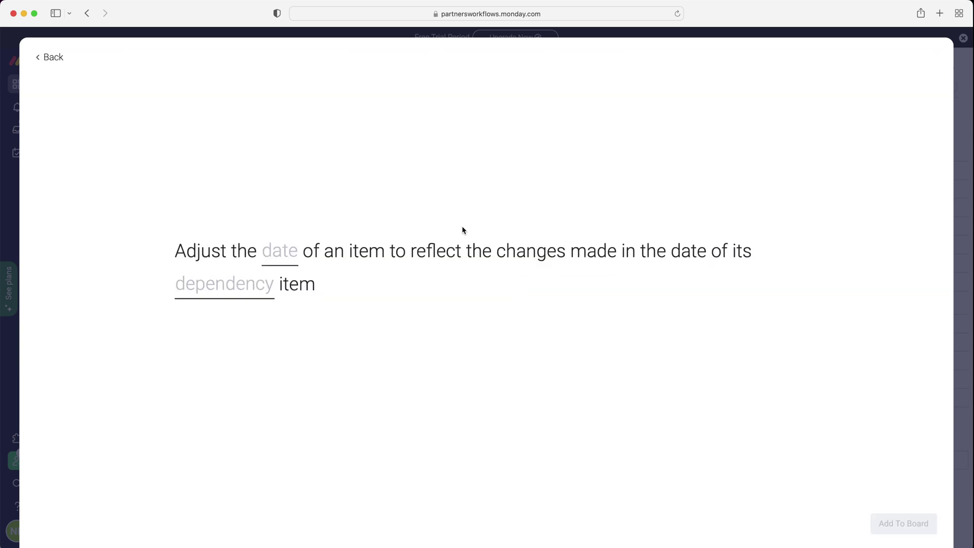
- Use the Date and Dependent On columns in the automation, add it to the board, and return to the main table
left_click(284, 259)
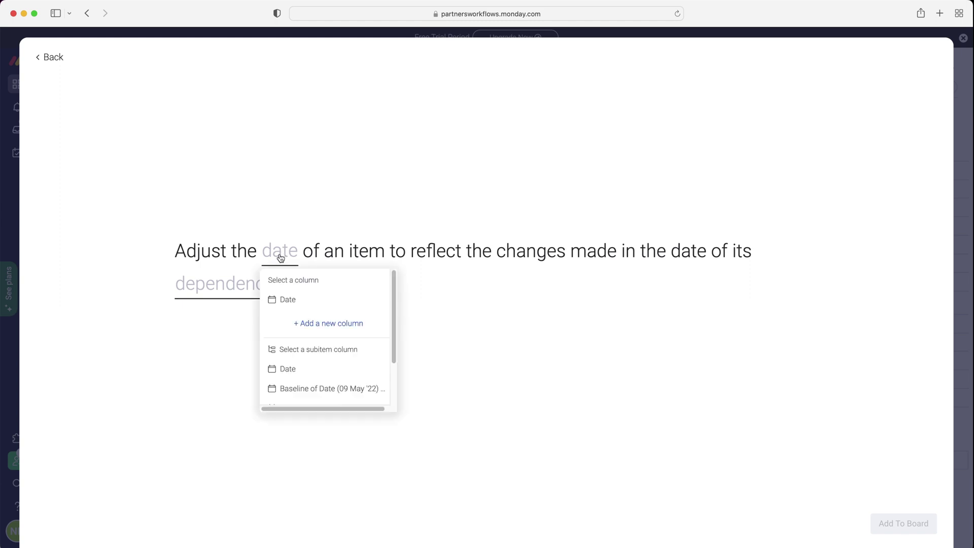
left_click(281, 301)
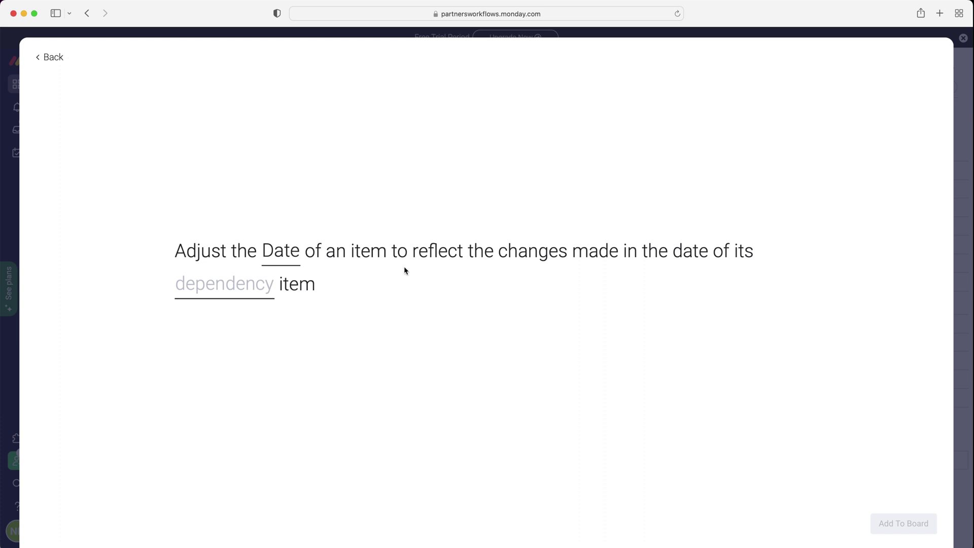
left_click(229, 292)
left_click(224, 333)
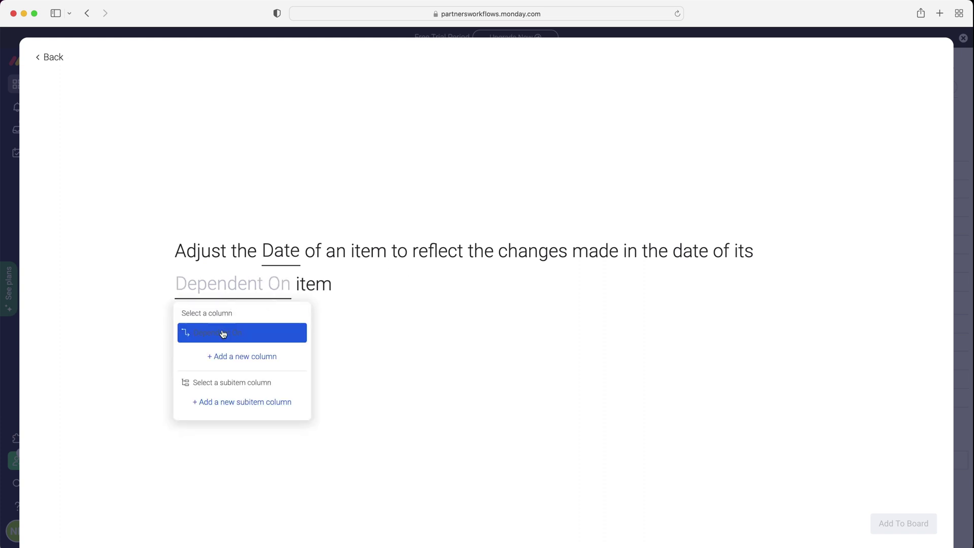
left_click(258, 333)
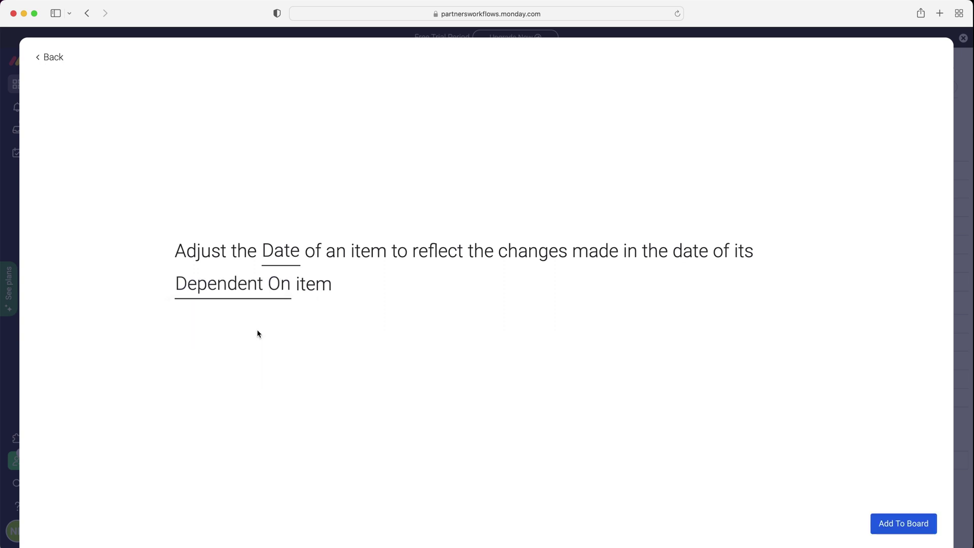
left_click(914, 527)
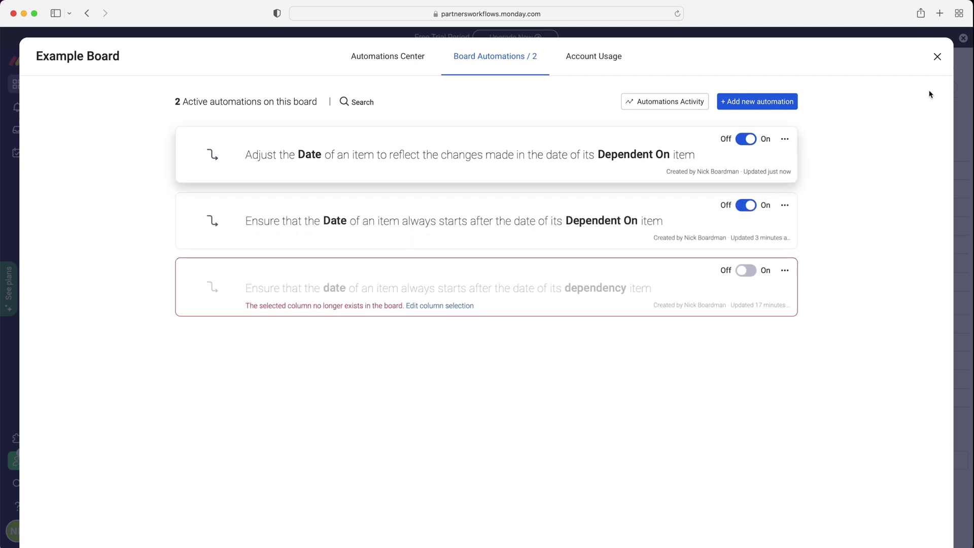
left_click(938, 57)
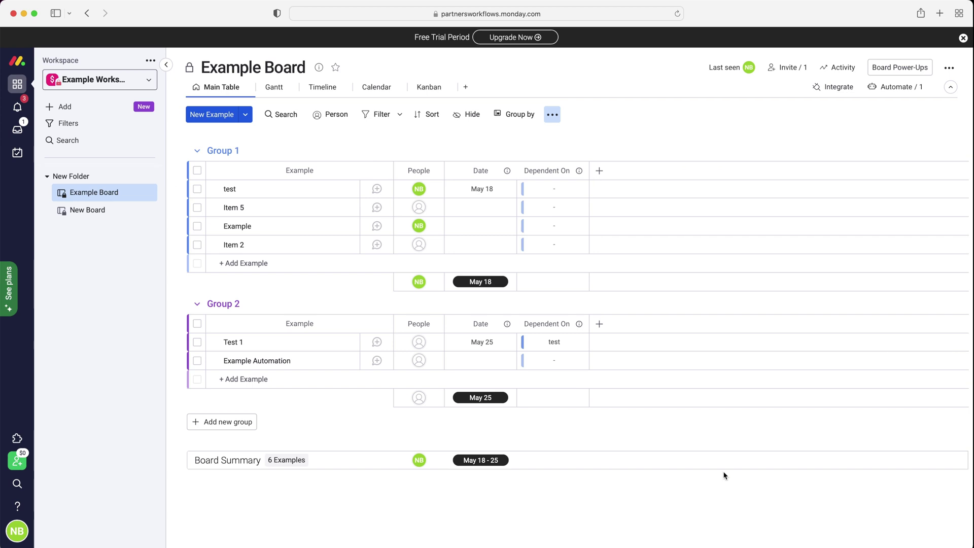
- Set the date of test in Group 1 to May 25, 2022 to trigger the dependency automation
left_click(487, 188)
left_click(463, 361)
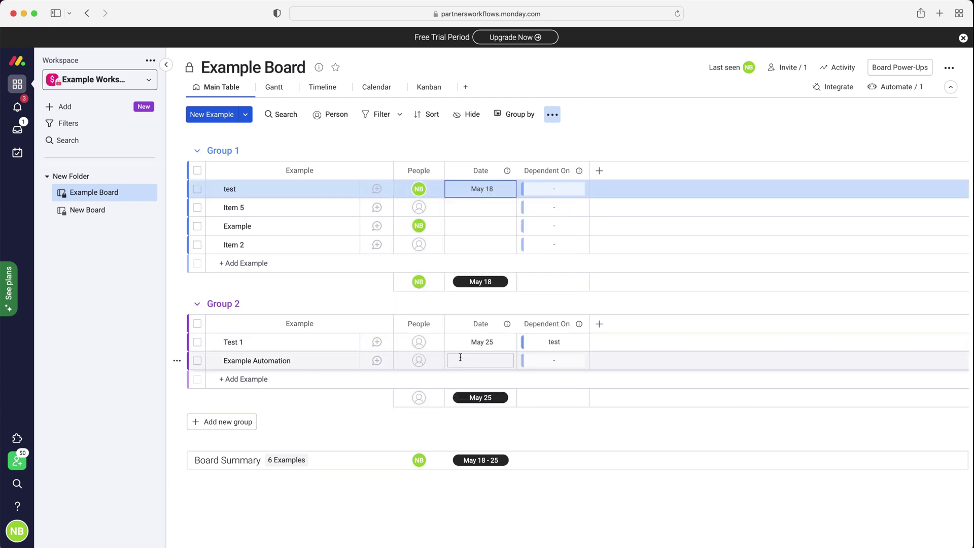
left_click(554, 428)
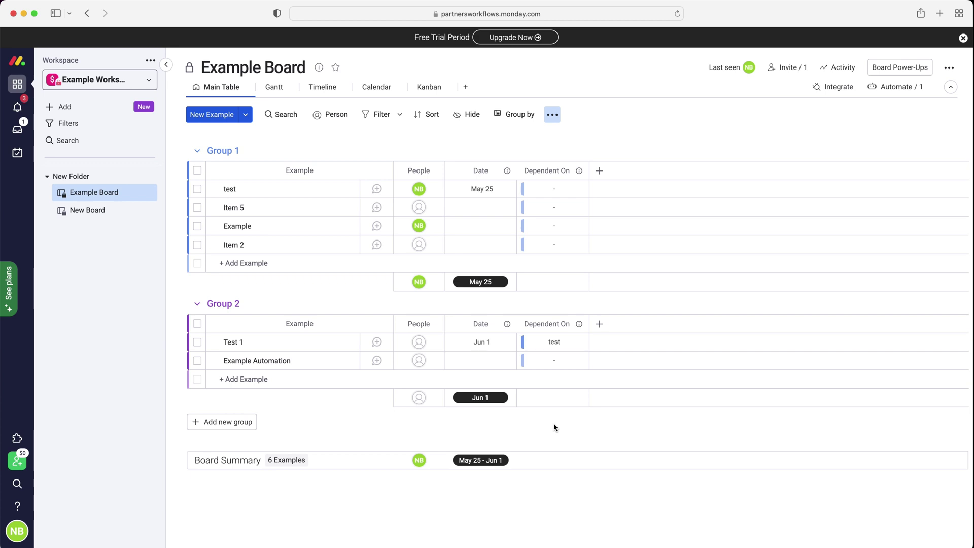
- Compare the dates of test and its dependent item Test 1 in their calendars
left_click(490, 342)
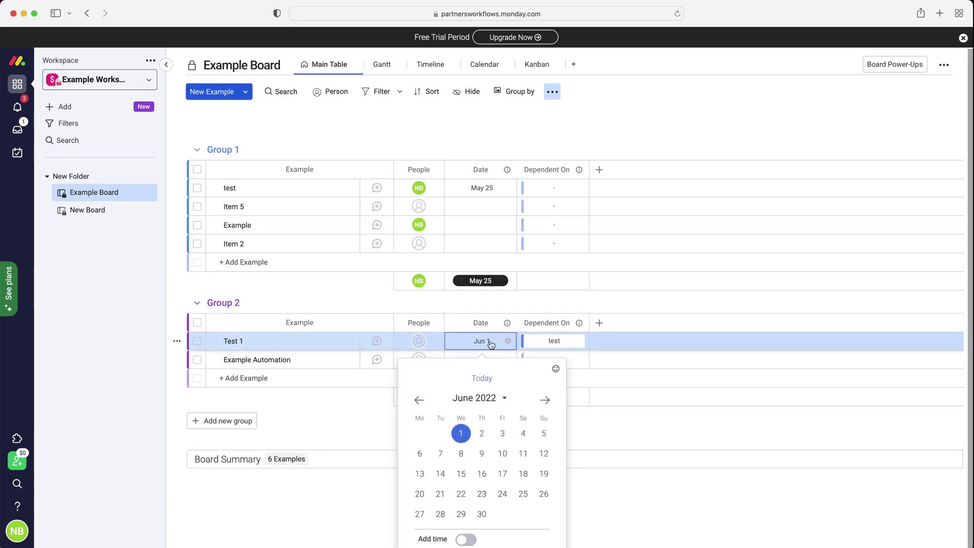
left_click(481, 191)
left_click(480, 191)
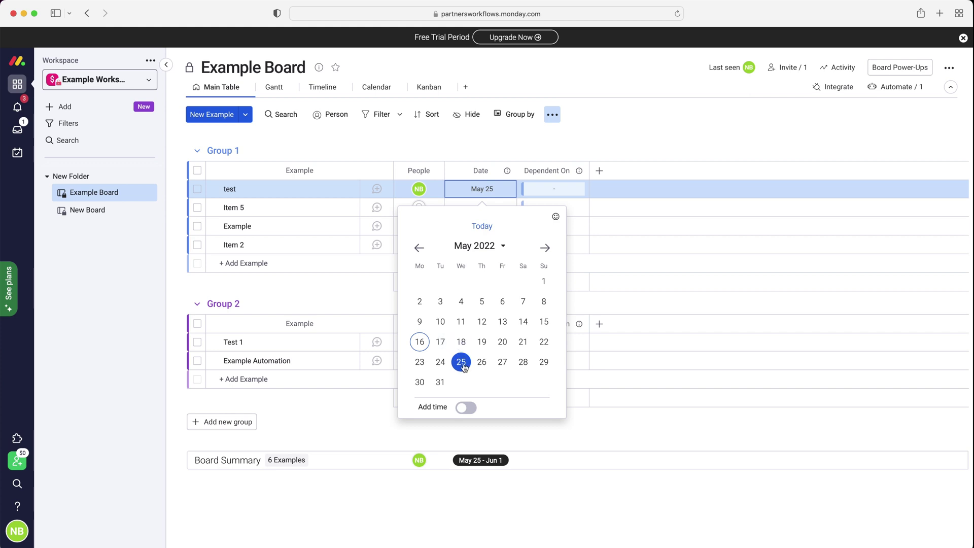
left_click(472, 339)
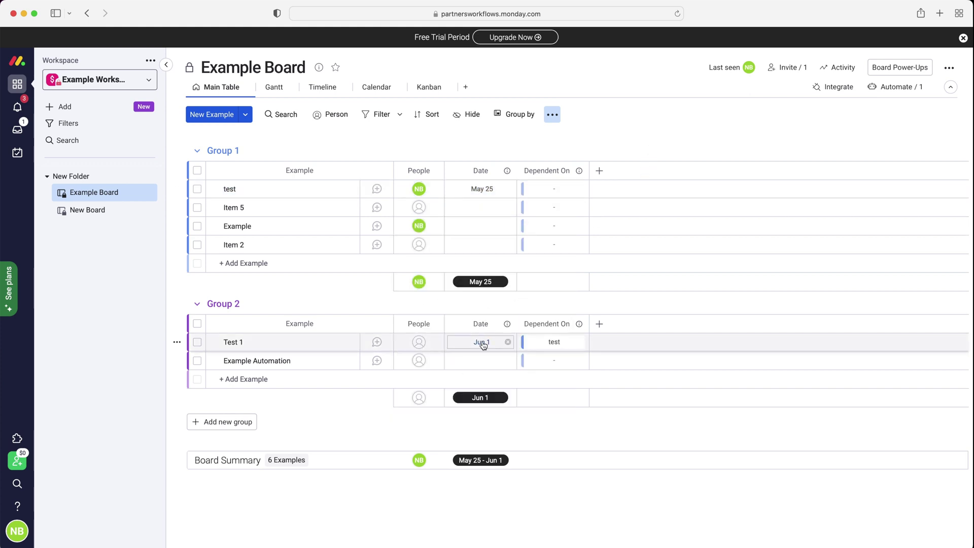
left_click(482, 340)
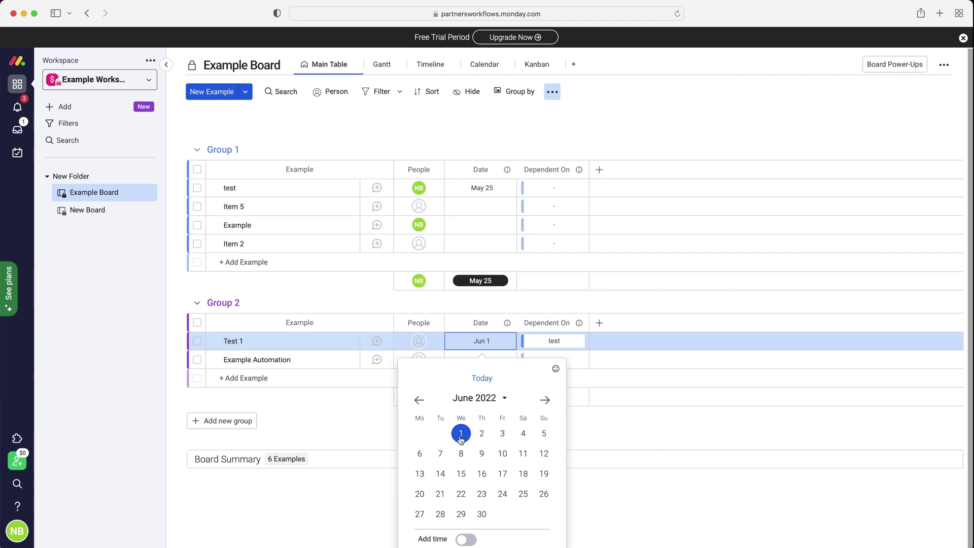
- Set the date of test in Group 1 to May 31, 2022 to trigger the dependency automation again
left_click(575, 175)
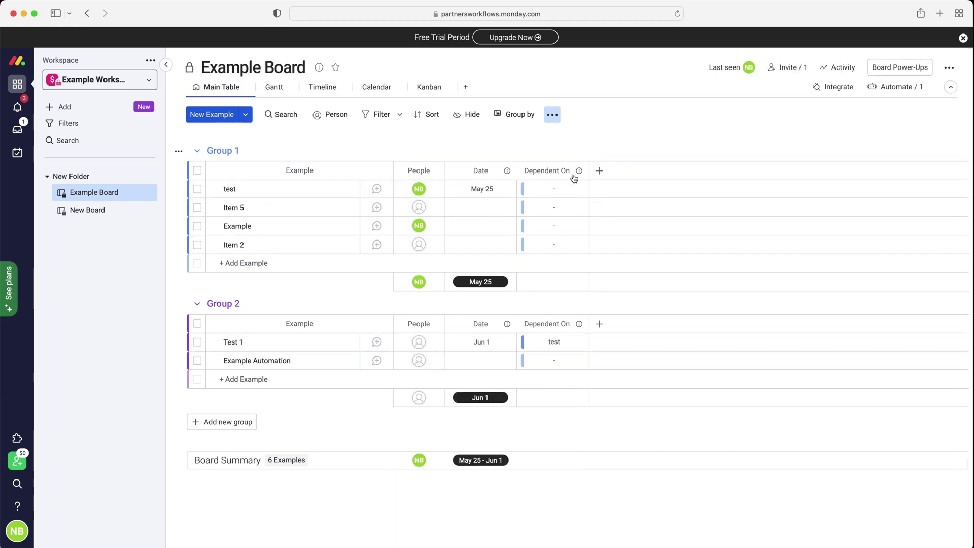
left_click(486, 192)
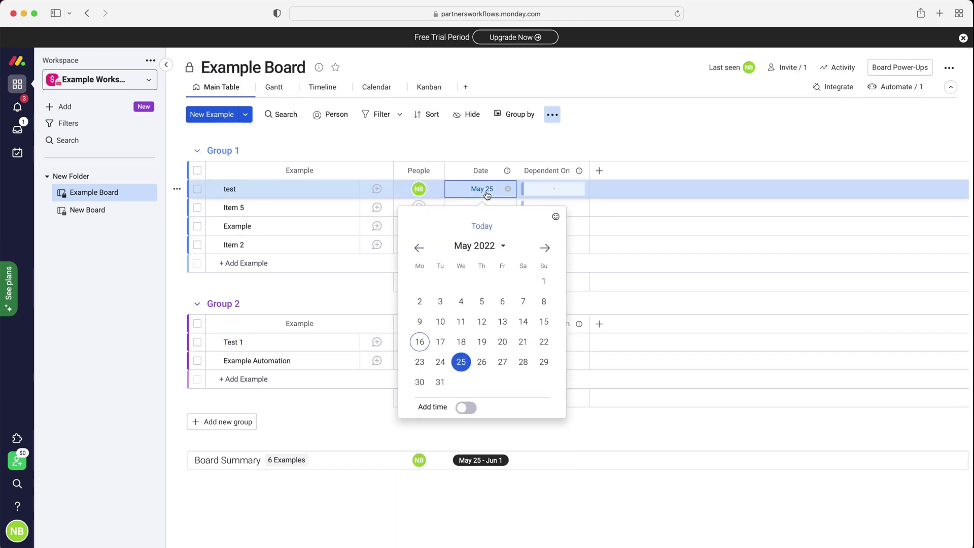
left_click(440, 383)
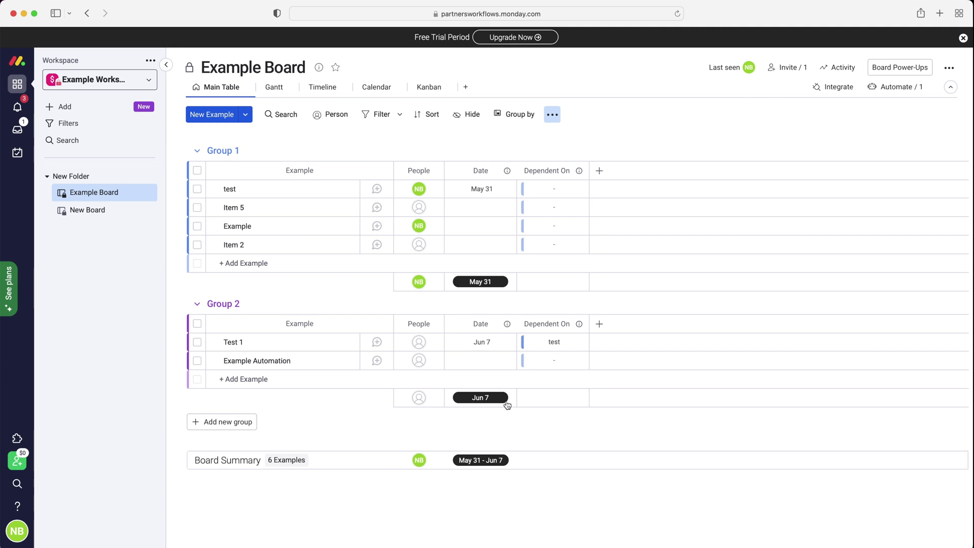
- Check the adjusted date of dependent item Test 1 in its calendar against the date of test
left_click(479, 341)
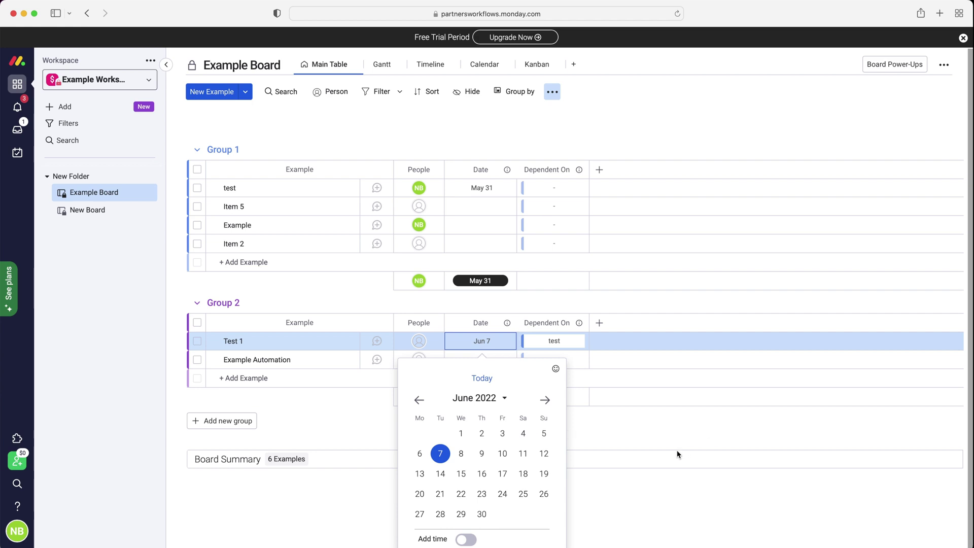
left_click(647, 436)
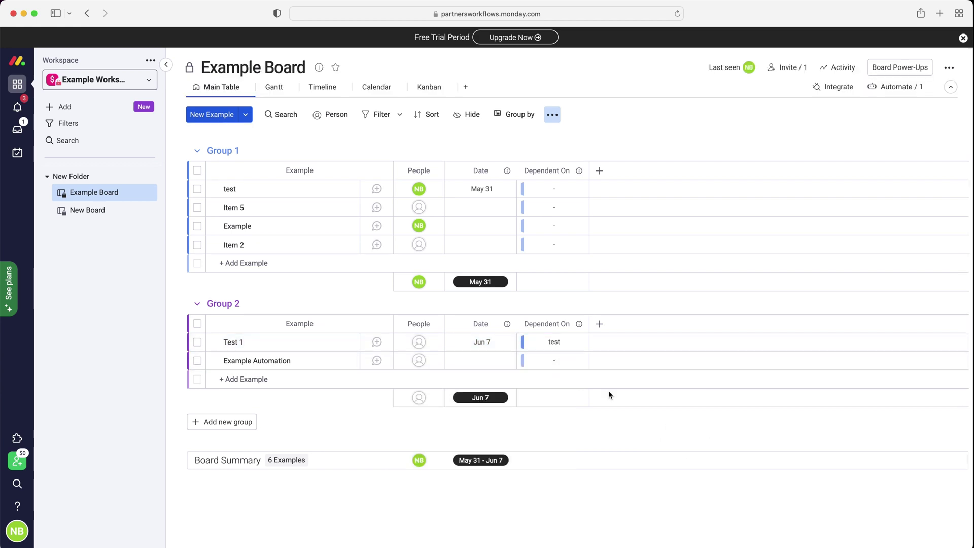
left_click(479, 341)
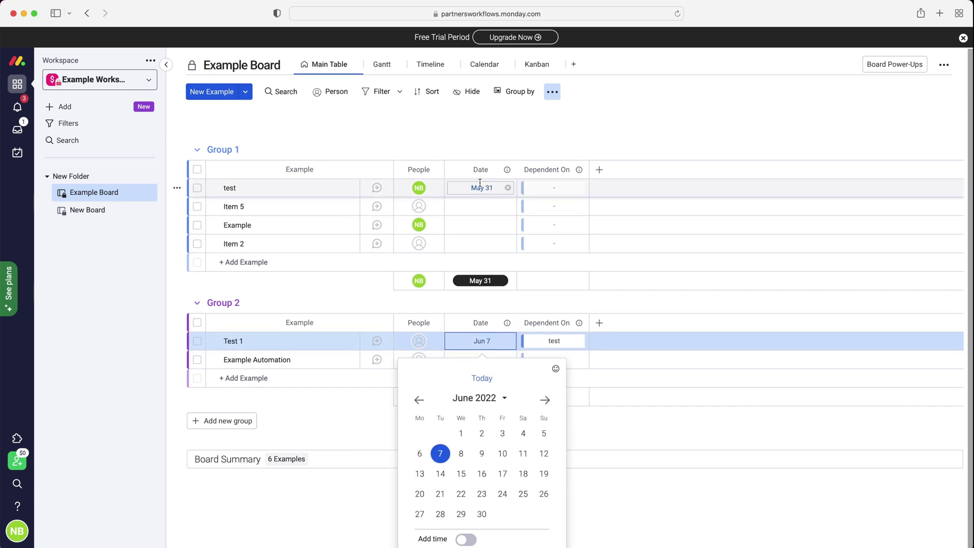
left_click(485, 143)
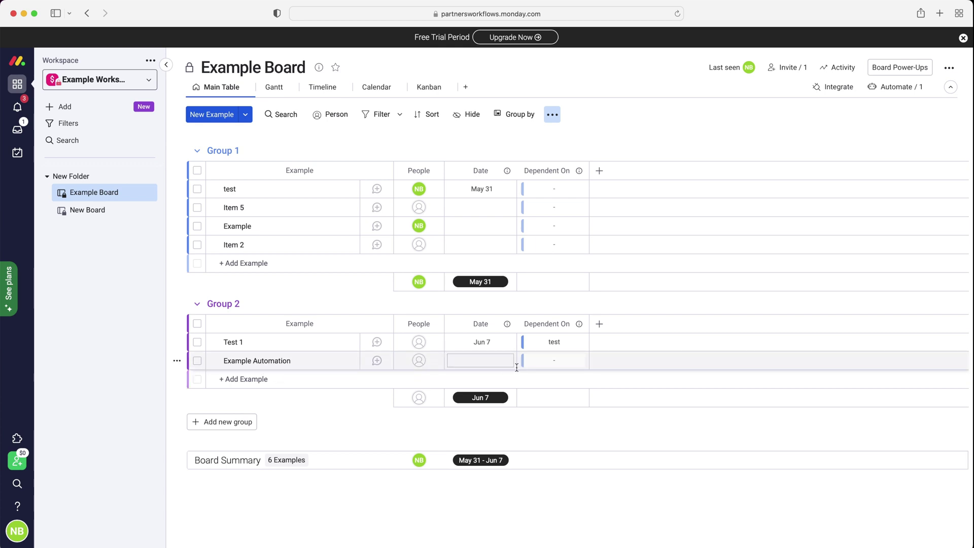
- Set the date of Example Automation in Group 2 to July 14, 2022
left_click(492, 363)
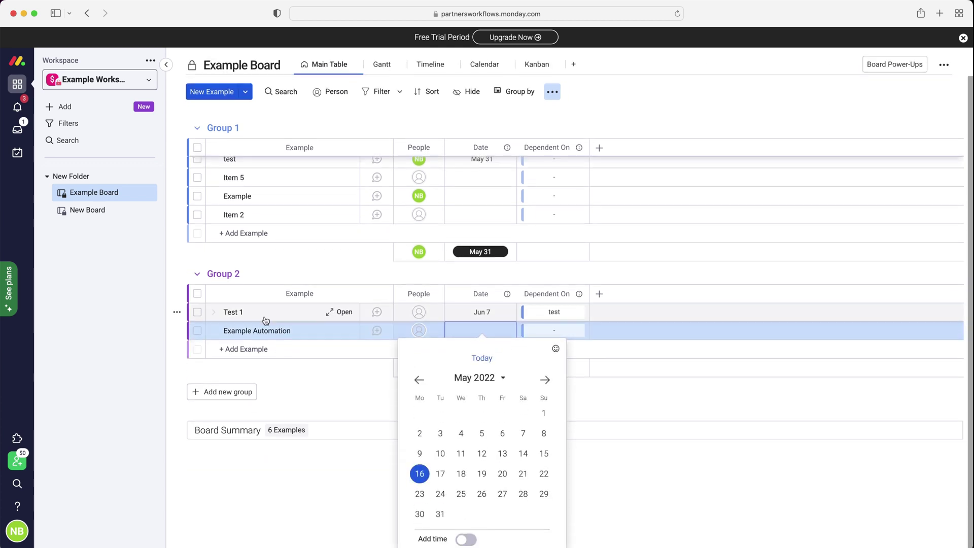
left_click(544, 380)
left_click(547, 410)
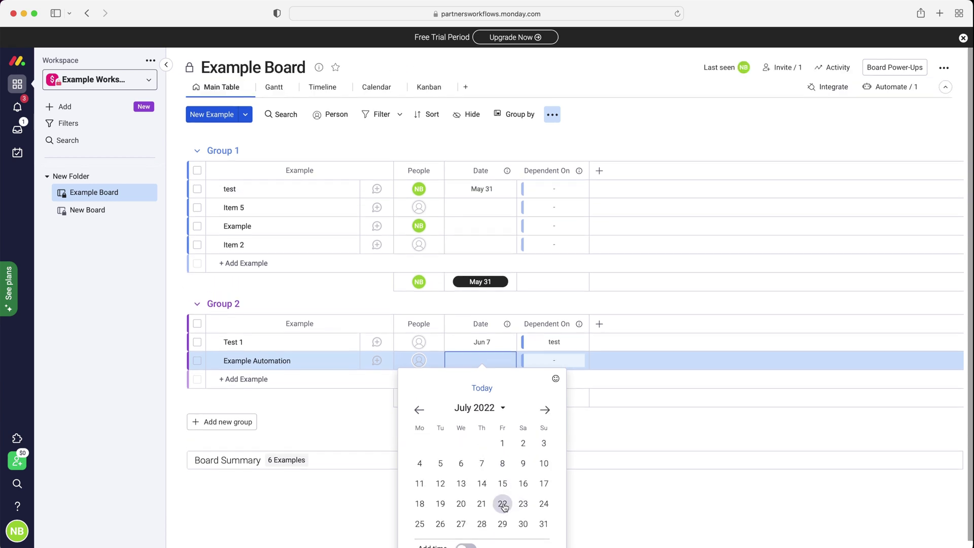
left_click(481, 473)
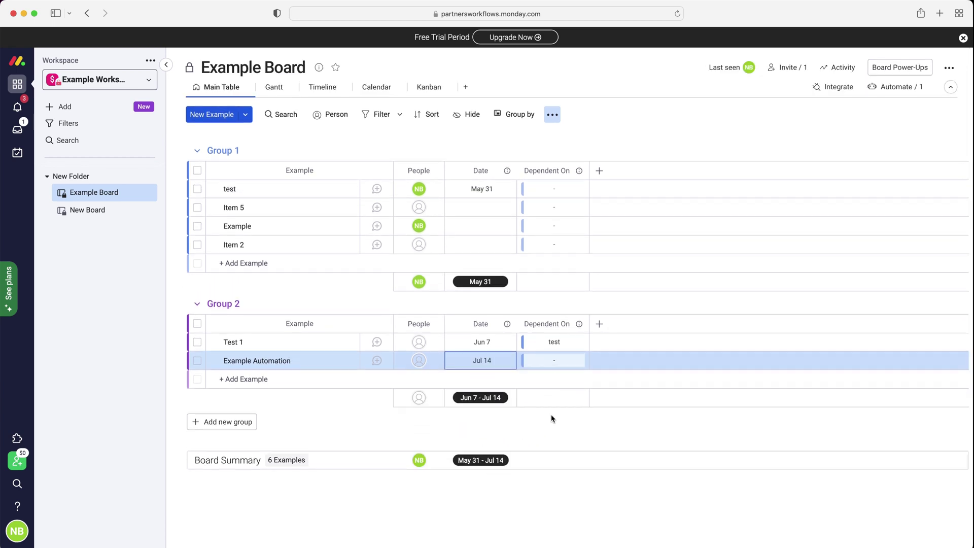
- Make Example Automation dependent on the Group 1 item test in the Dependent On column
left_click(544, 360)
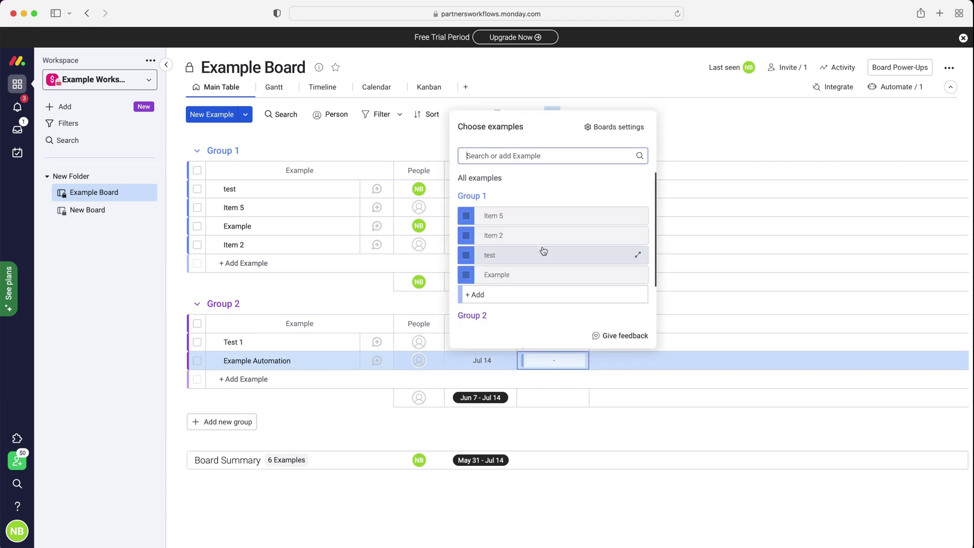
left_click(466, 256)
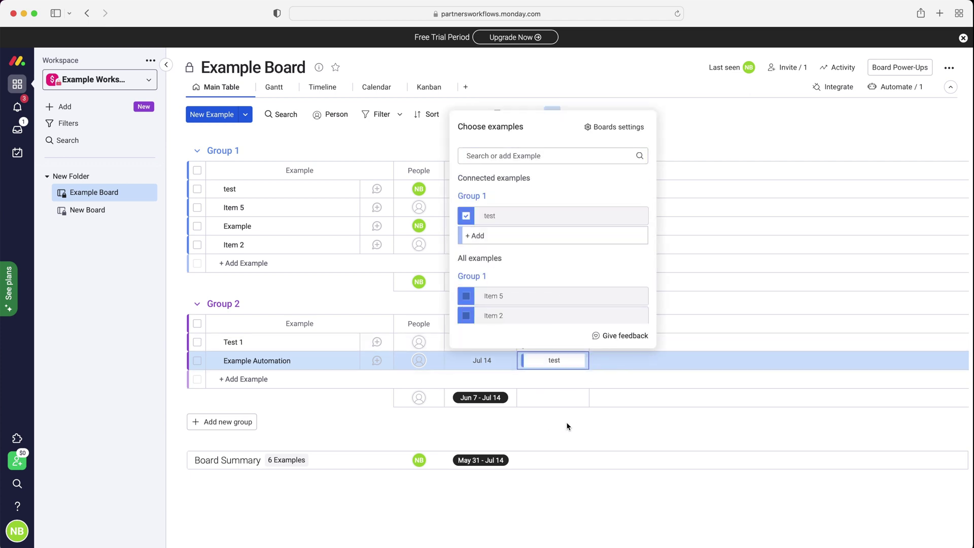
left_click(568, 415)
- Move the date of test in Group 1 to June 2, 2022 to shift both dependent items
left_click(493, 188)
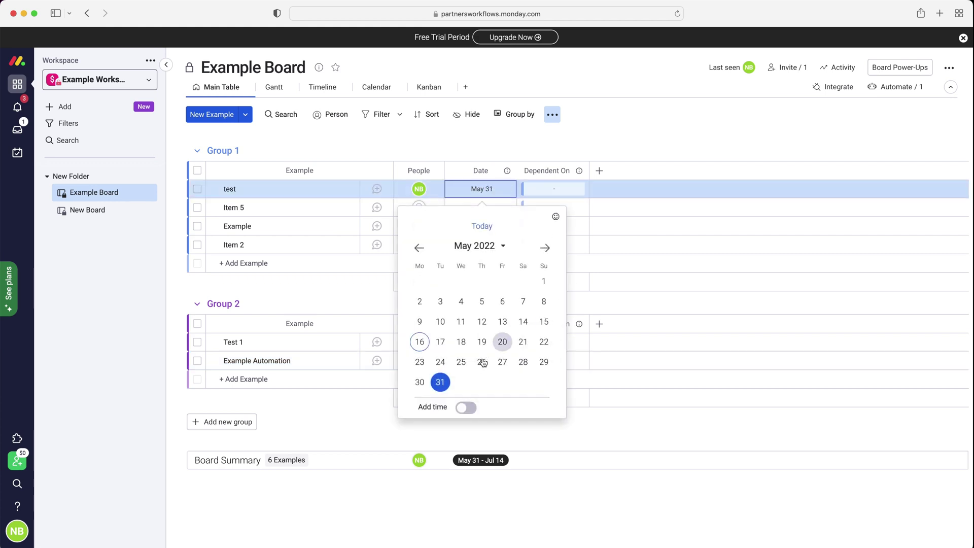
left_click(544, 248)
left_click(486, 283)
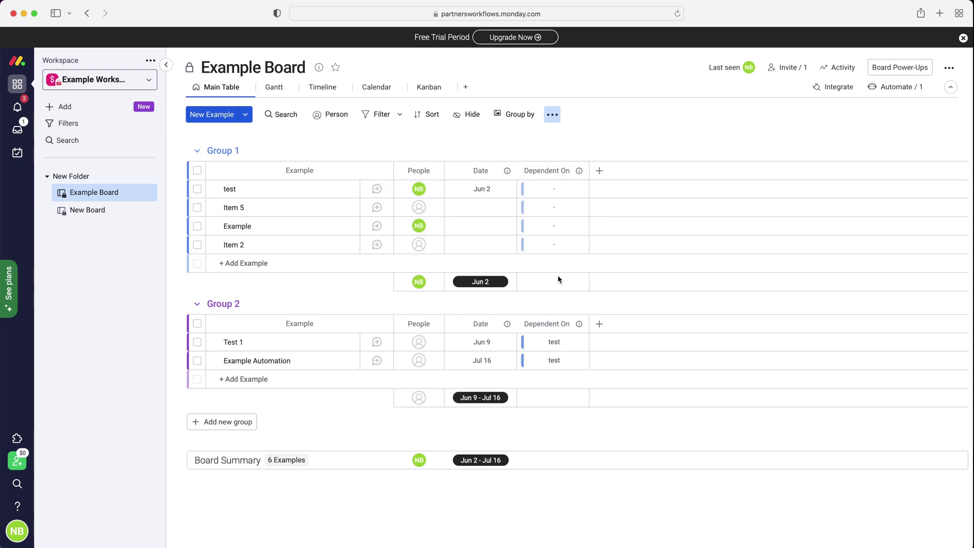
- Review the board's existing automations and the available Dependencies automation templates, and return to the main table
left_click(897, 87)
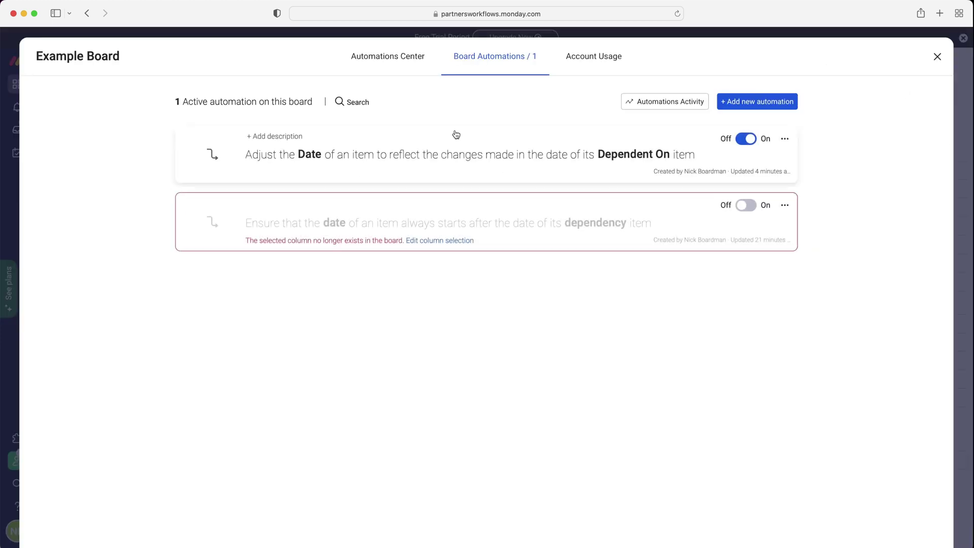
left_click(350, 59)
left_click(122, 312)
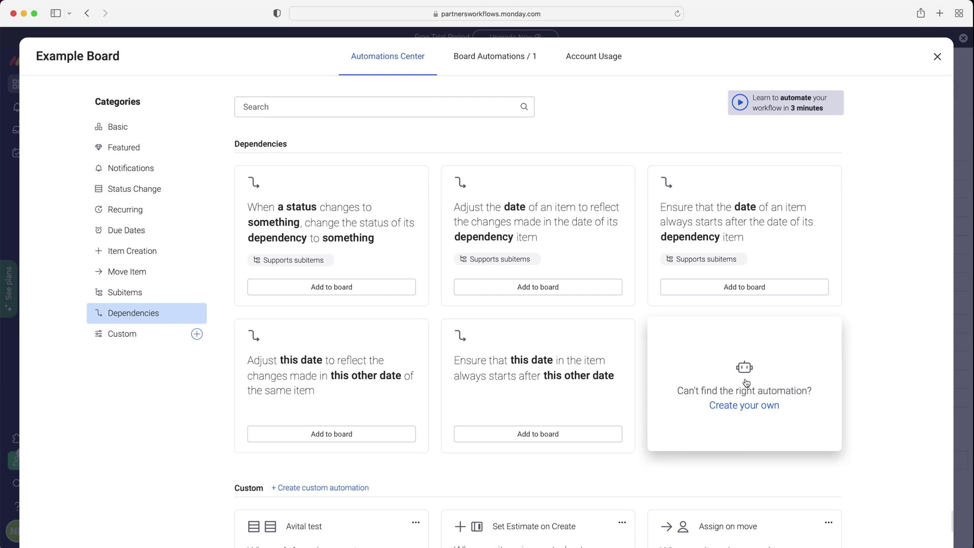
left_click(937, 56)
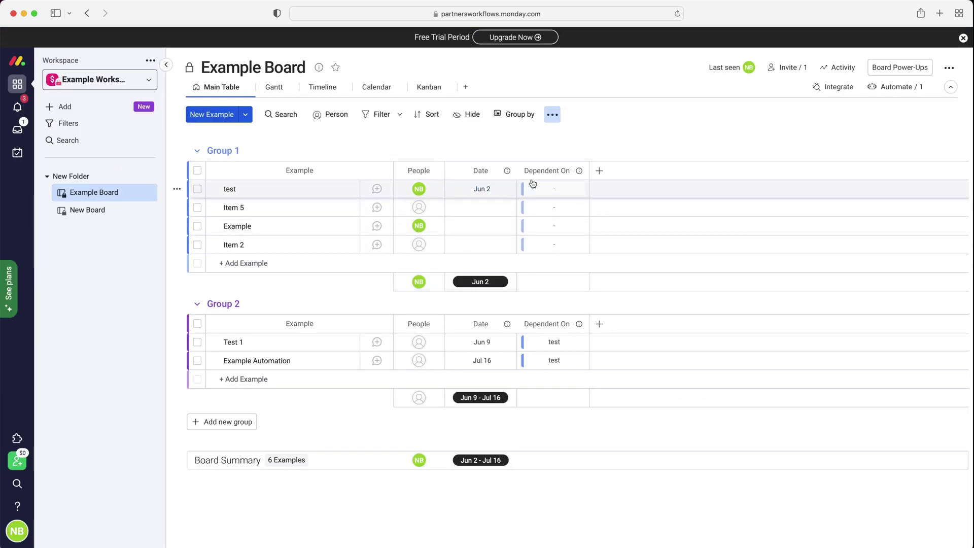